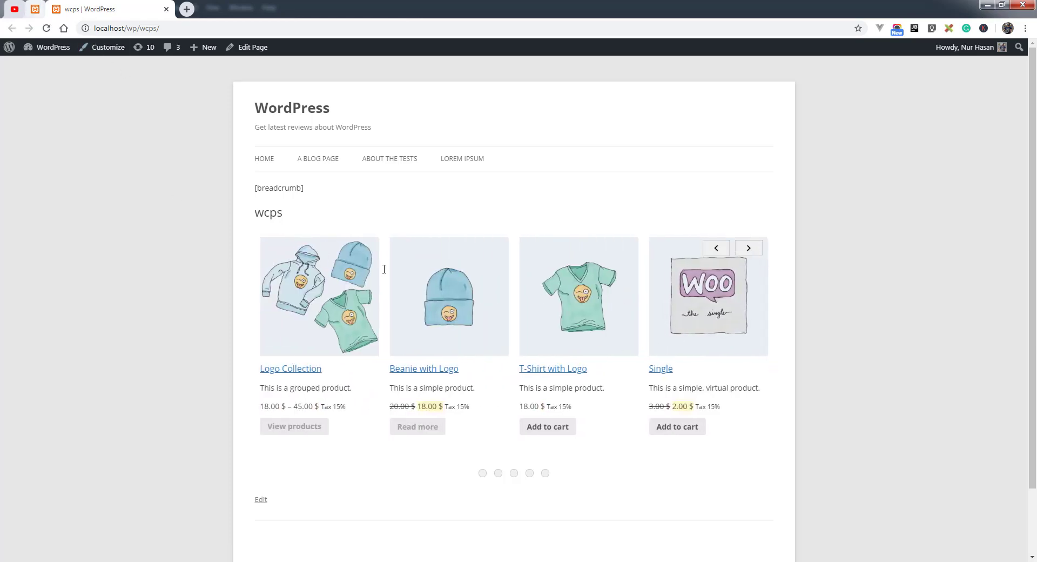
- On the WCPS slider's edit page, set 'Slider for' to Categories and show the Query categories settings
click(35, 8)
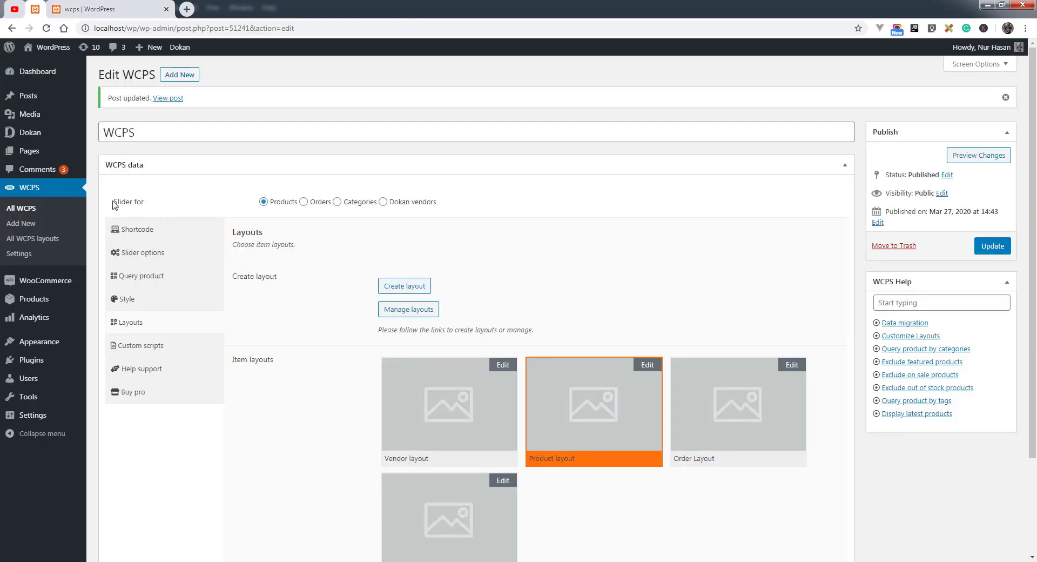
click(337, 201)
click(132, 279)
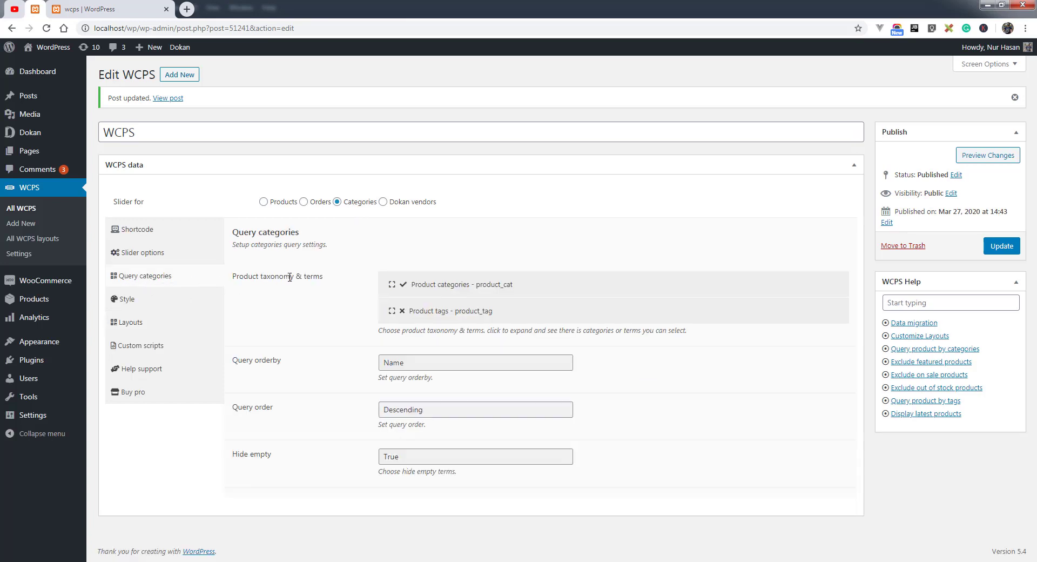
- Expand the product categories and product tags term lists in the category query
click(429, 291)
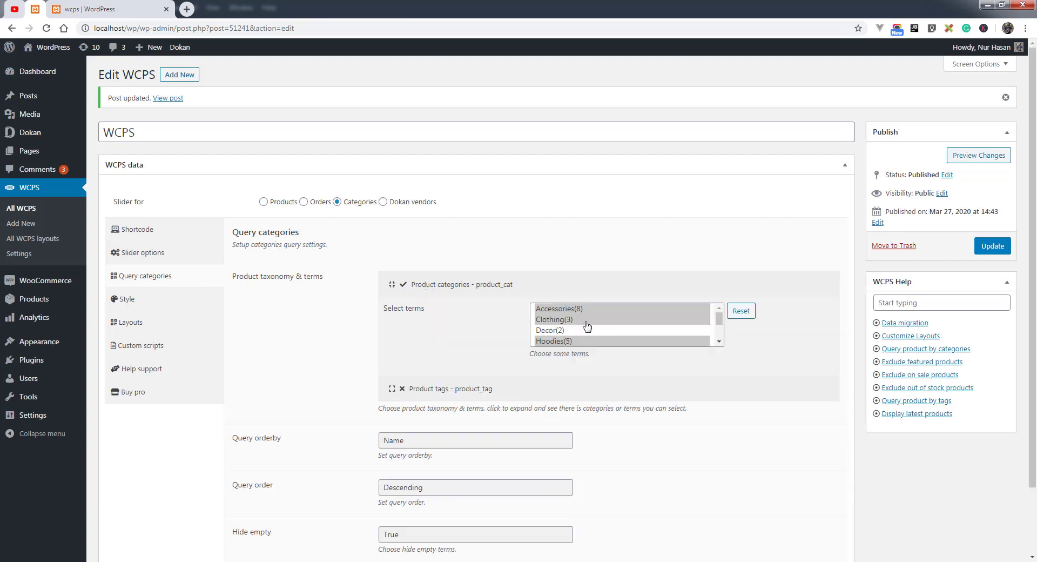
scroll(586, 326, down, 3)
click(463, 387)
scroll(480, 371, down, 1)
scroll(591, 373, down, 3)
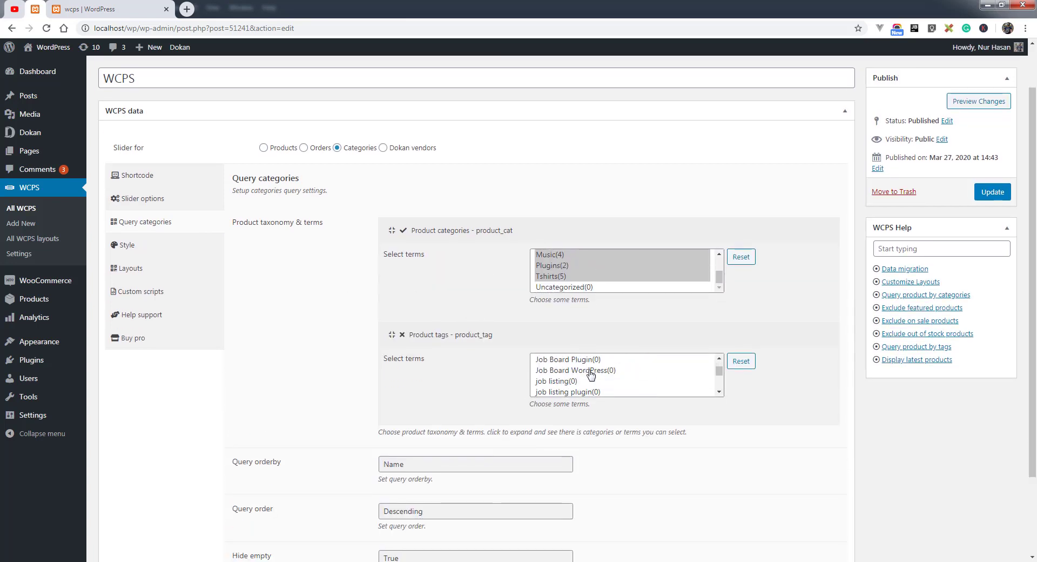
scroll(590, 373, up, 3)
scroll(592, 374, up, 3)
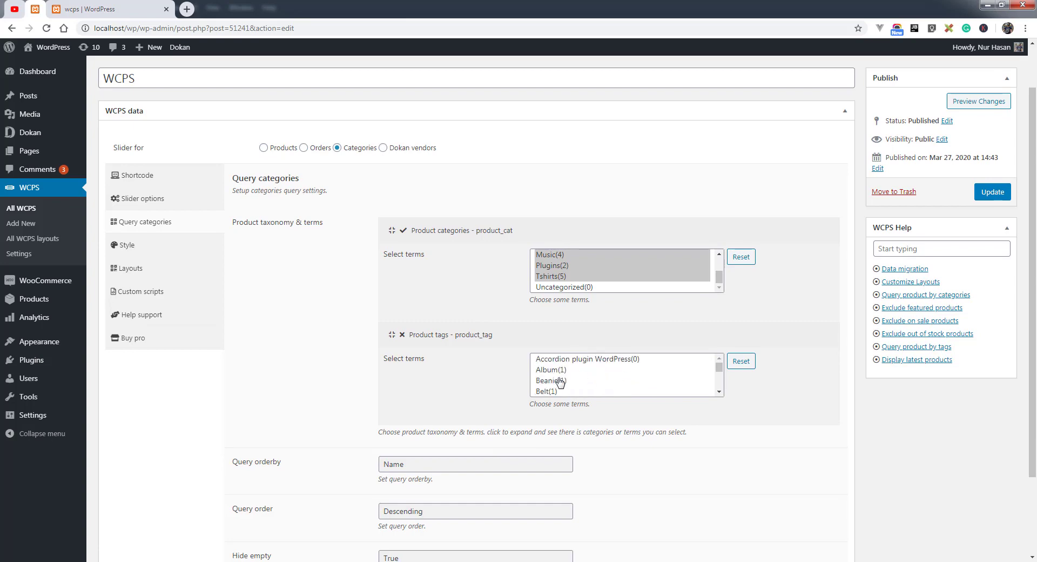
scroll(300, 353, down, 2)
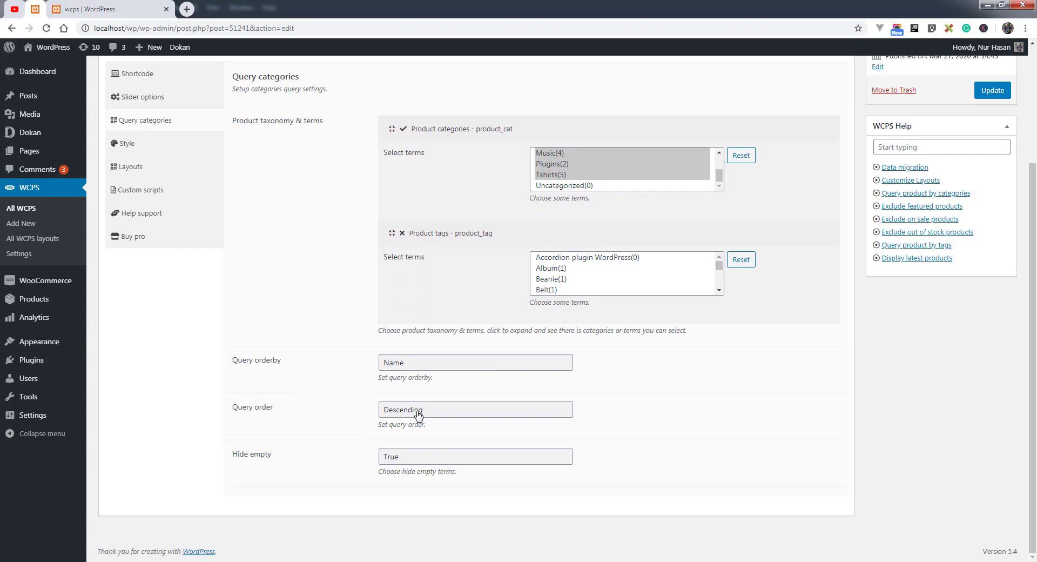
- Review the hide-empty-terms choices for the category query
click(435, 458)
scroll(620, 290, up, 2)
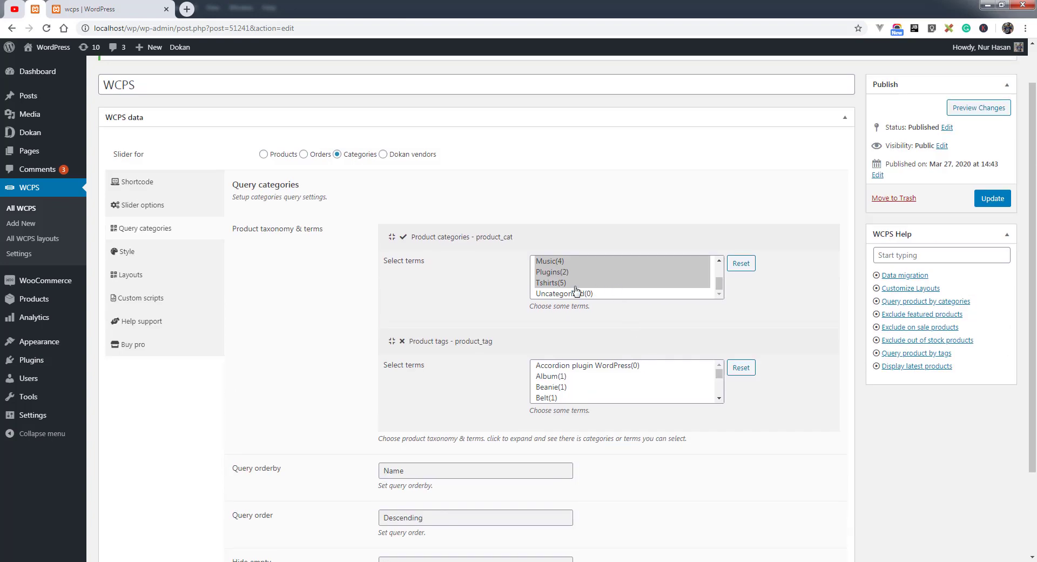
scroll(576, 290, up, 3)
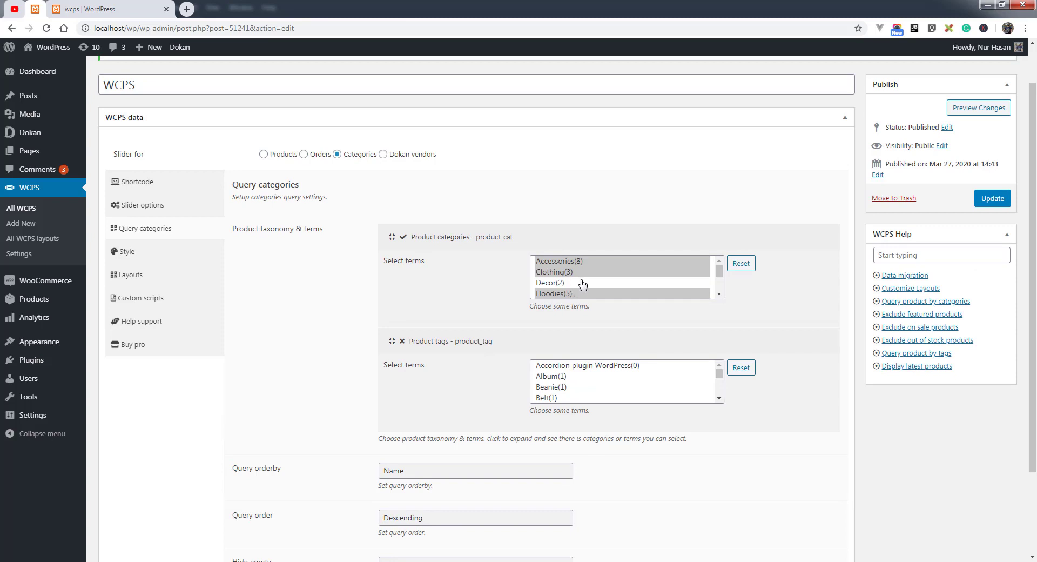
scroll(578, 292, down, 3)
scroll(300, 373, down, 1)
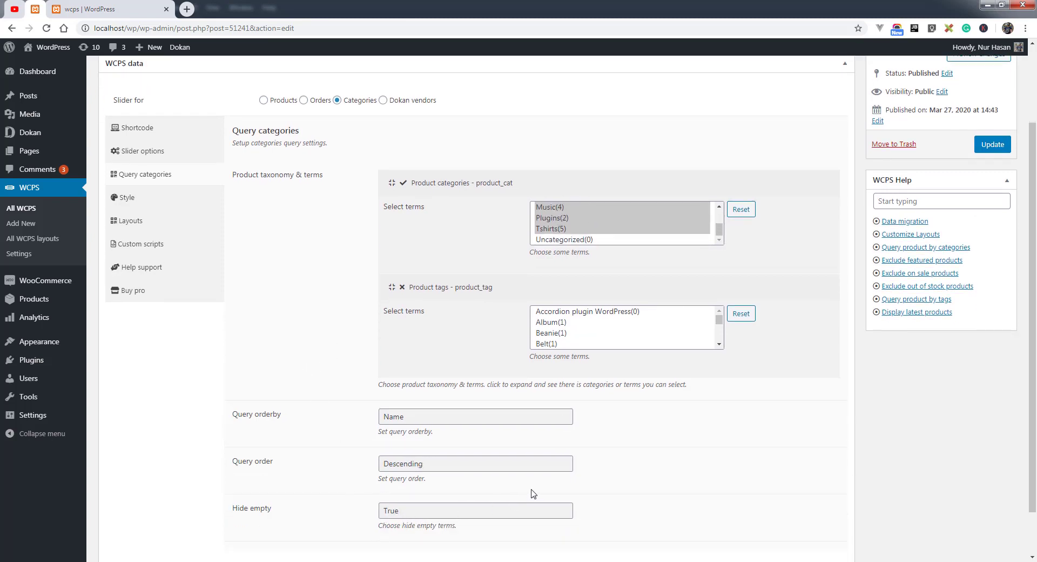
scroll(724, 432, up, 2)
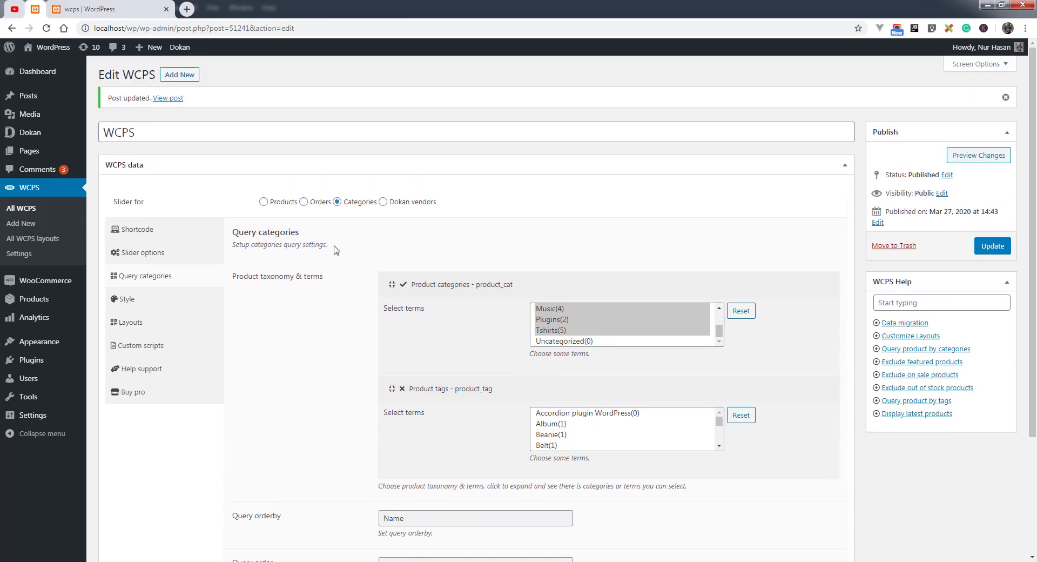
- Choose the Categories layout for the slider items
click(153, 324)
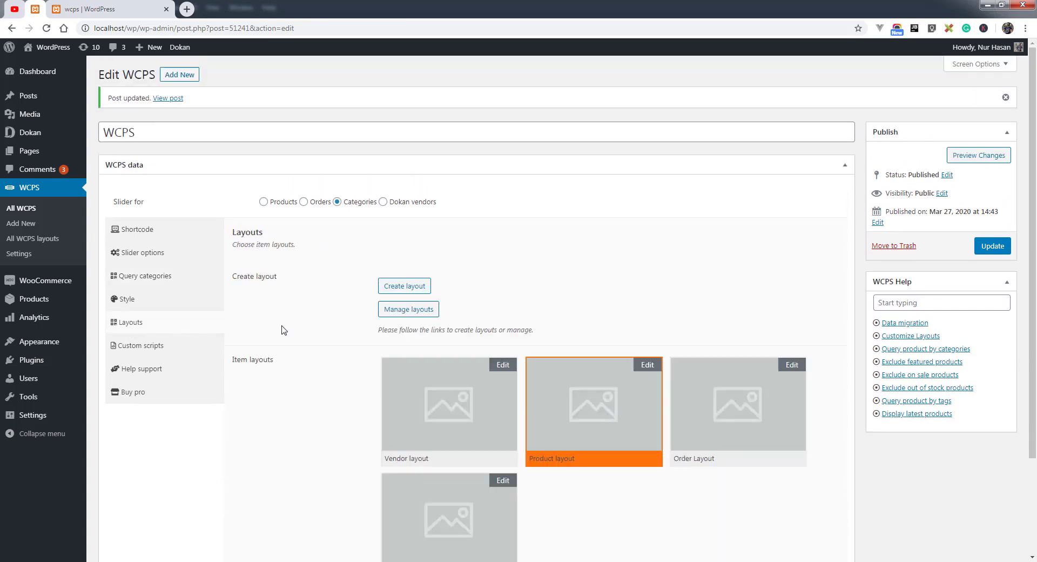
scroll(299, 326, down, 1)
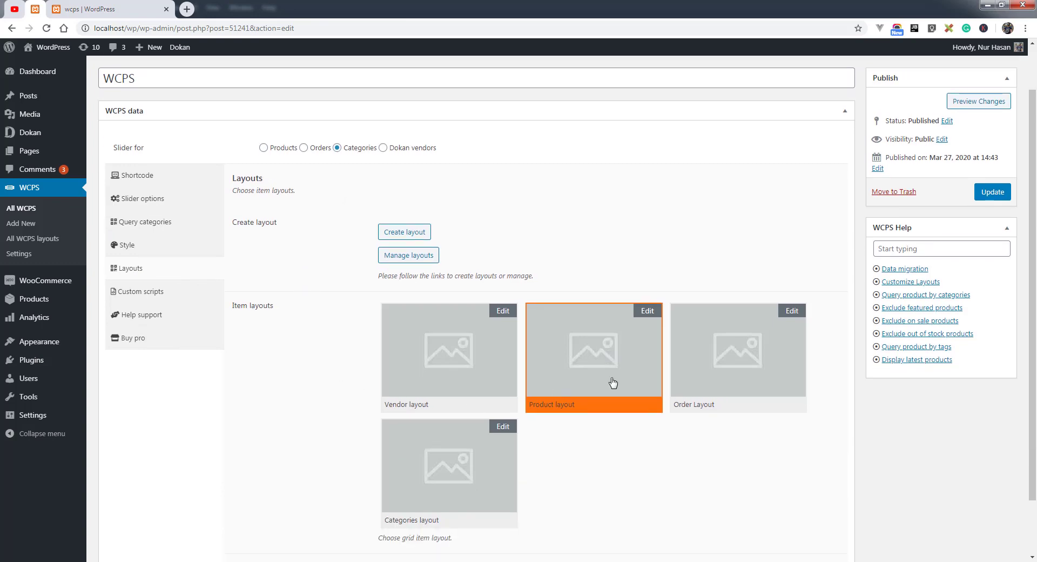
scroll(625, 380, down, 1)
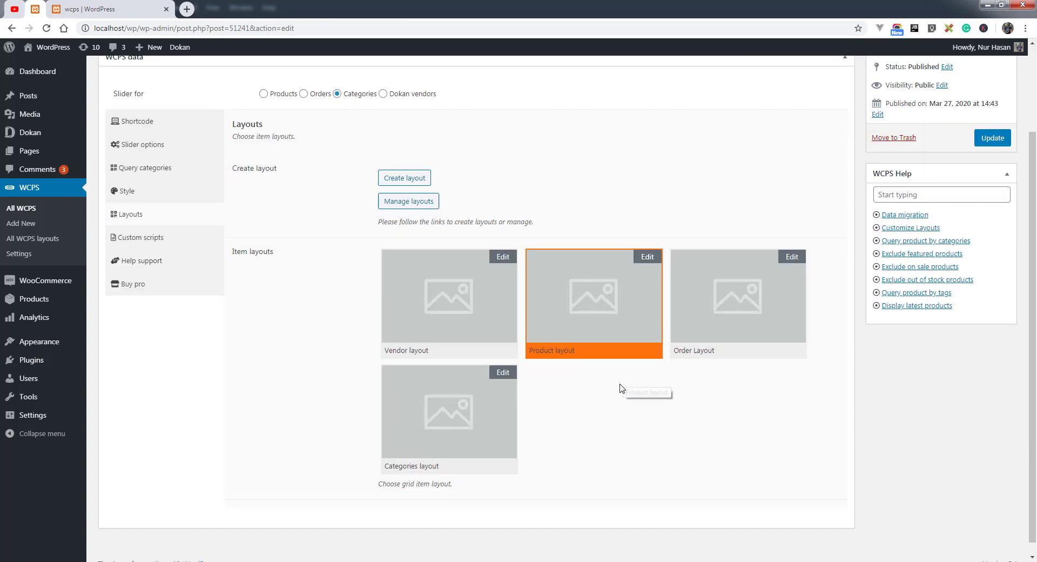
click(427, 436)
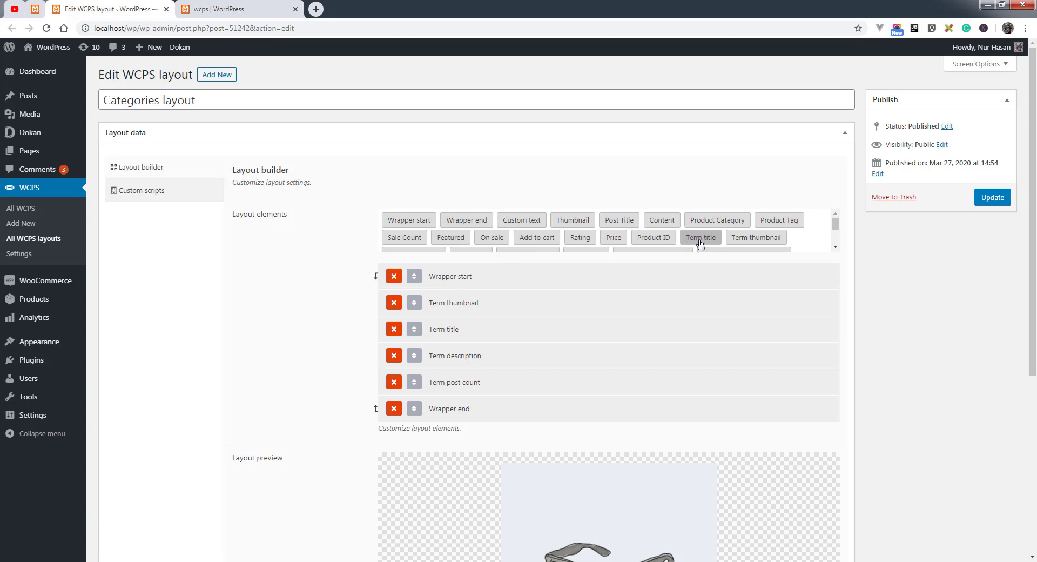
- Check the Categories layout's term elements, expanding and collapsing the Term title settings
scroll(757, 241, down, 3)
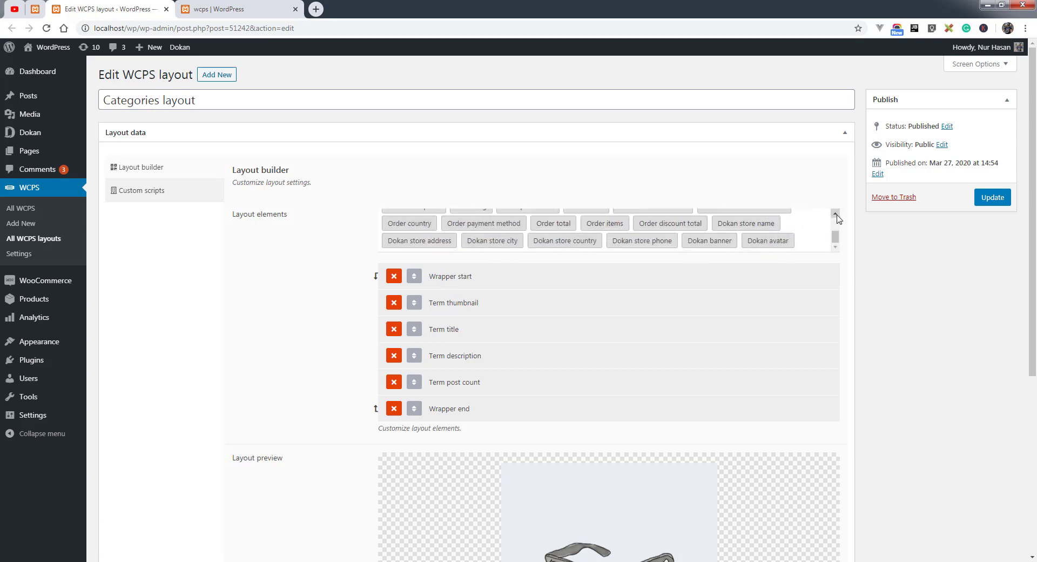
click(835, 214)
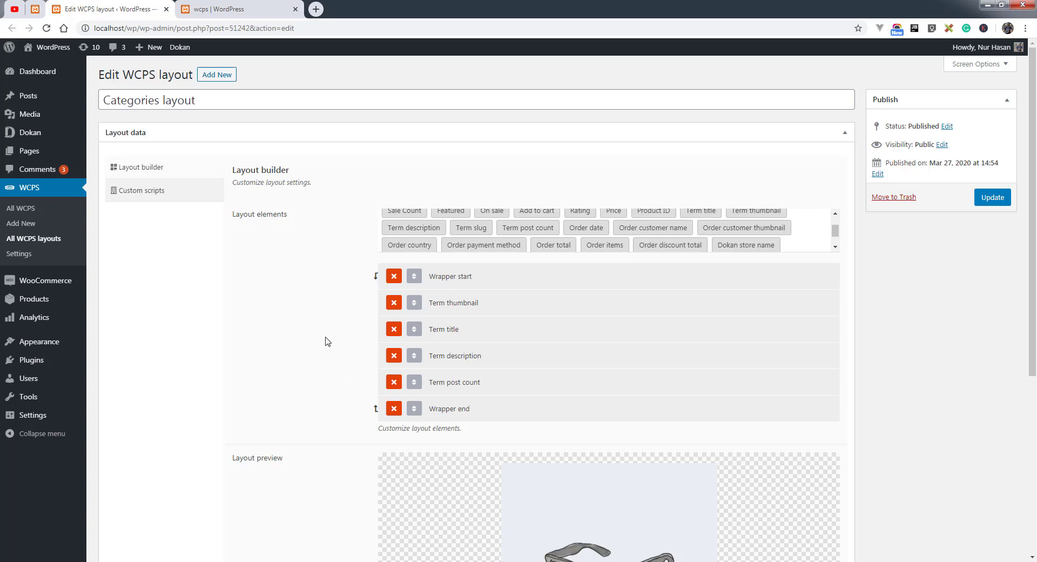
click(458, 332)
scroll(458, 253, down, 2)
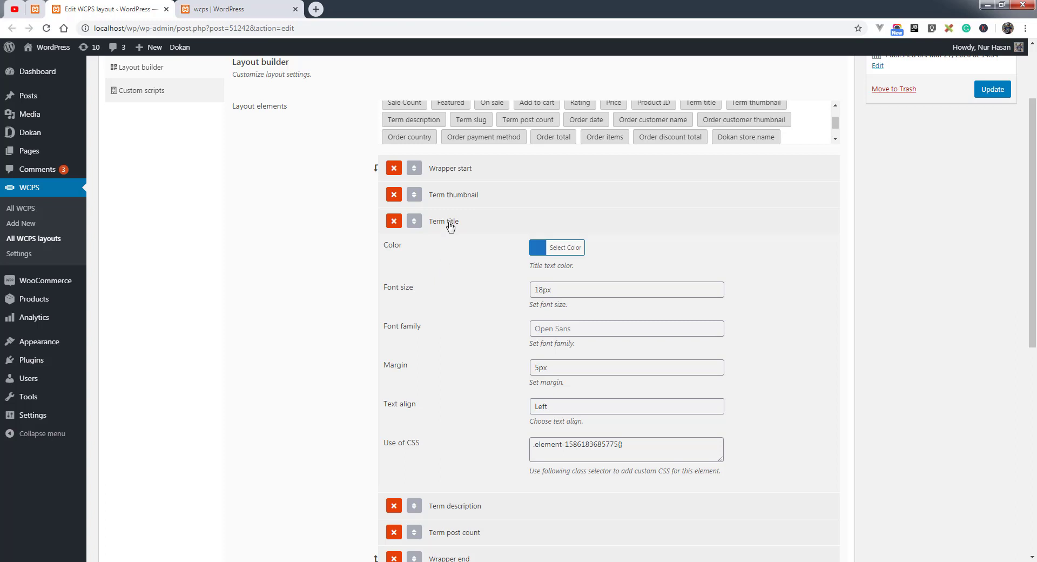
click(450, 225)
scroll(281, 367, down, 2)
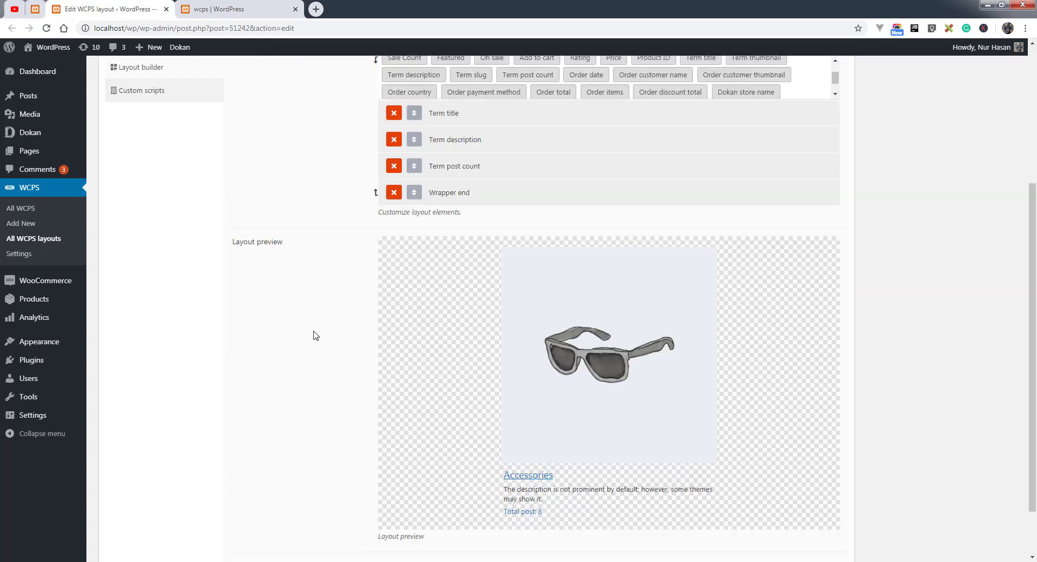
scroll(294, 331, up, 1)
scroll(294, 331, up, 3)
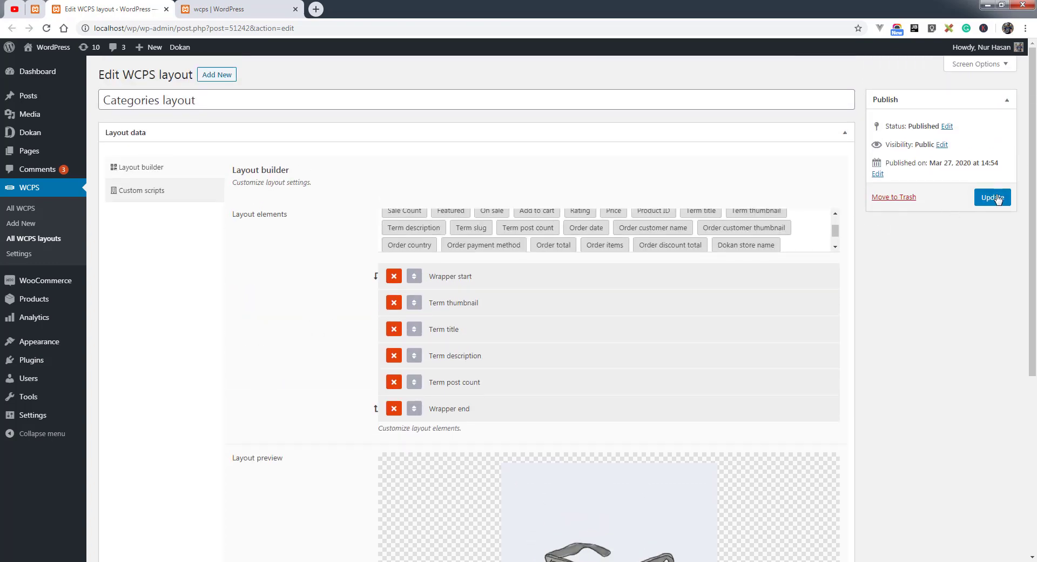
- Save the Categories layout, then save the slider with Query categories and the Categories layout
click(993, 197)
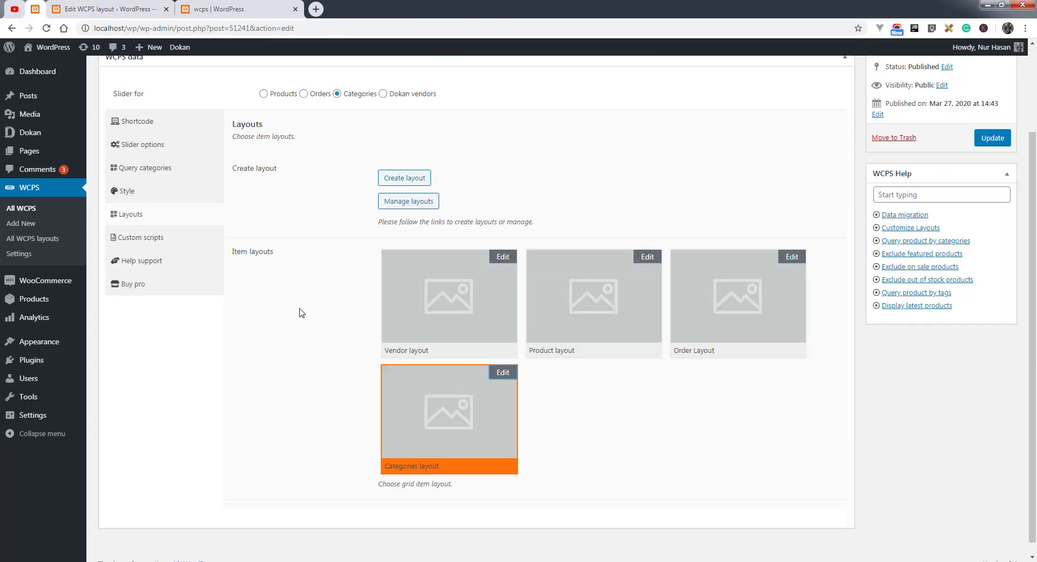
scroll(324, 372, up, 2)
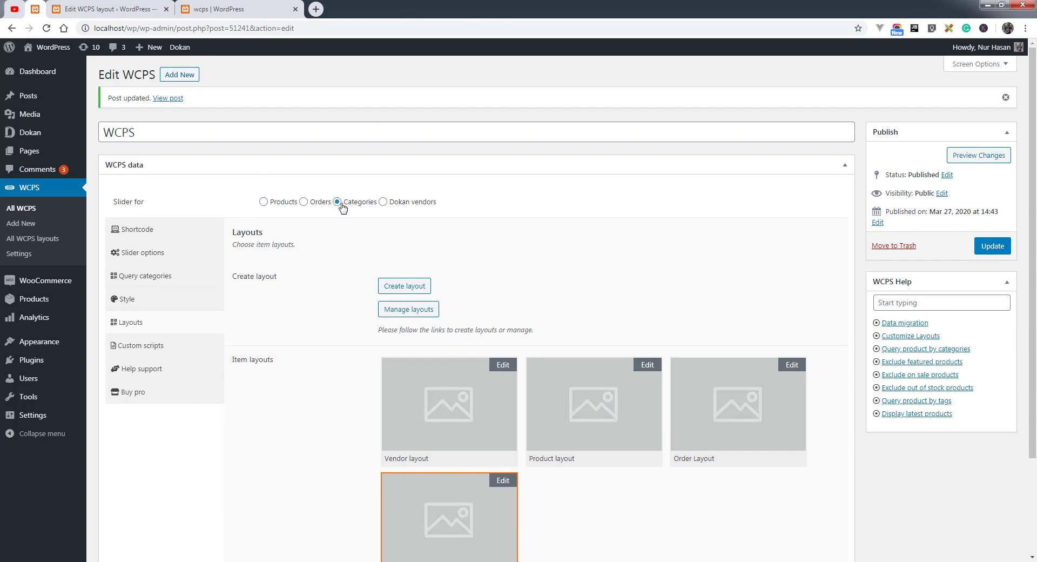
click(159, 278)
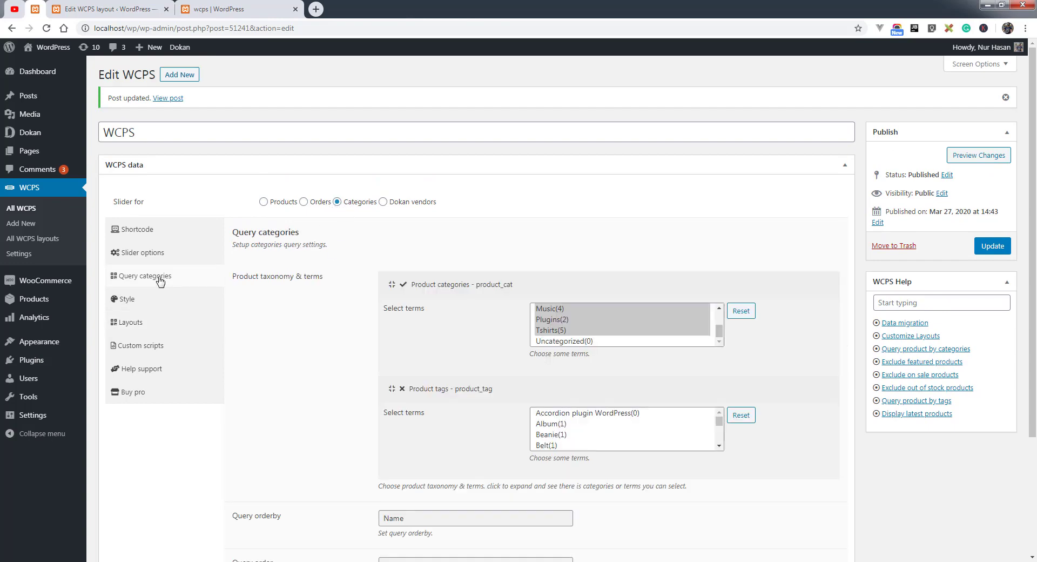
scroll(346, 289, down, 3)
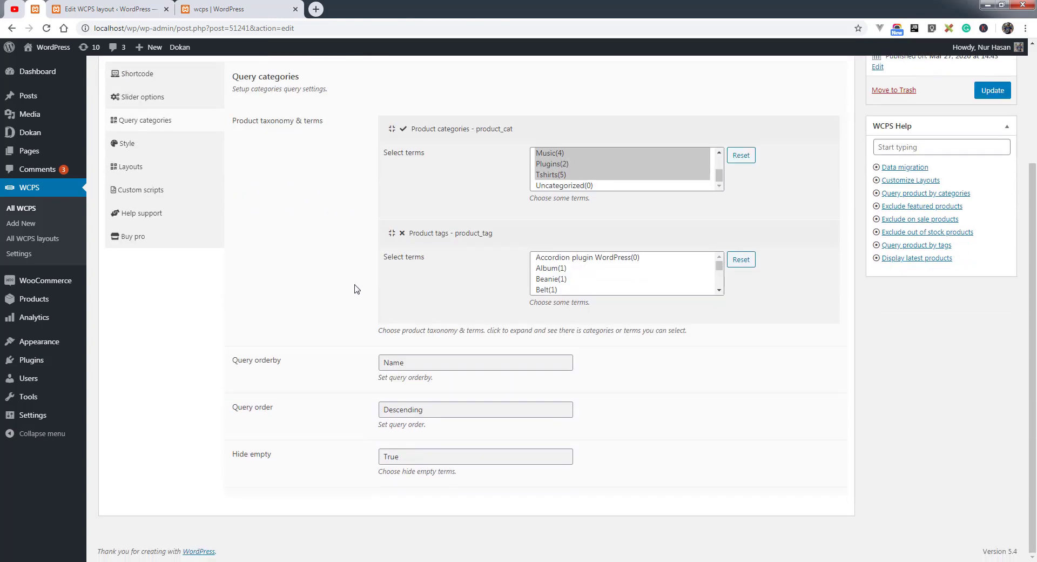
click(128, 169)
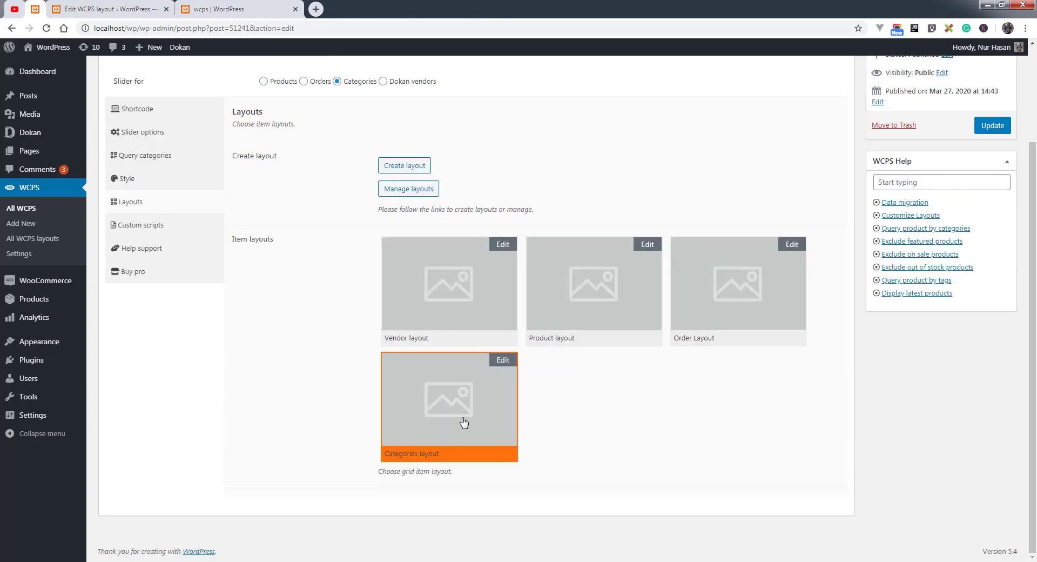
click(993, 125)
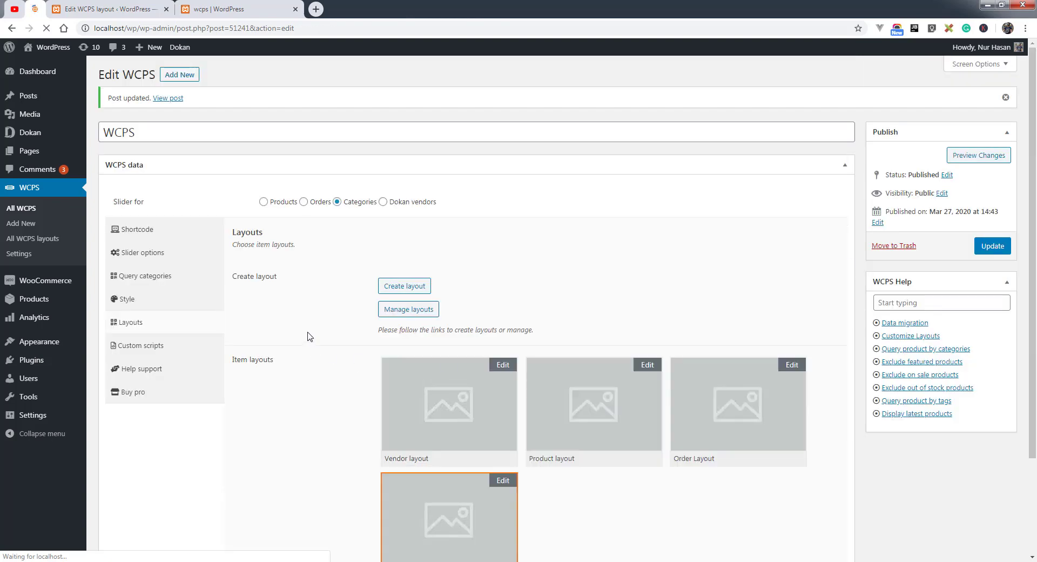
- Reload the live wcps page to see the category carousel with descriptions and post counts
click(247, 12)
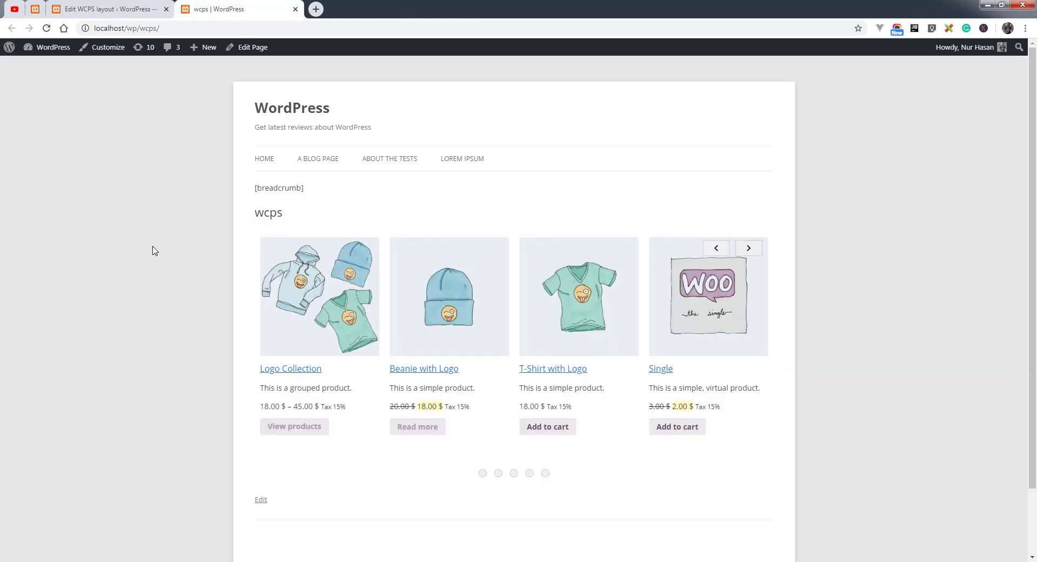
click(46, 28)
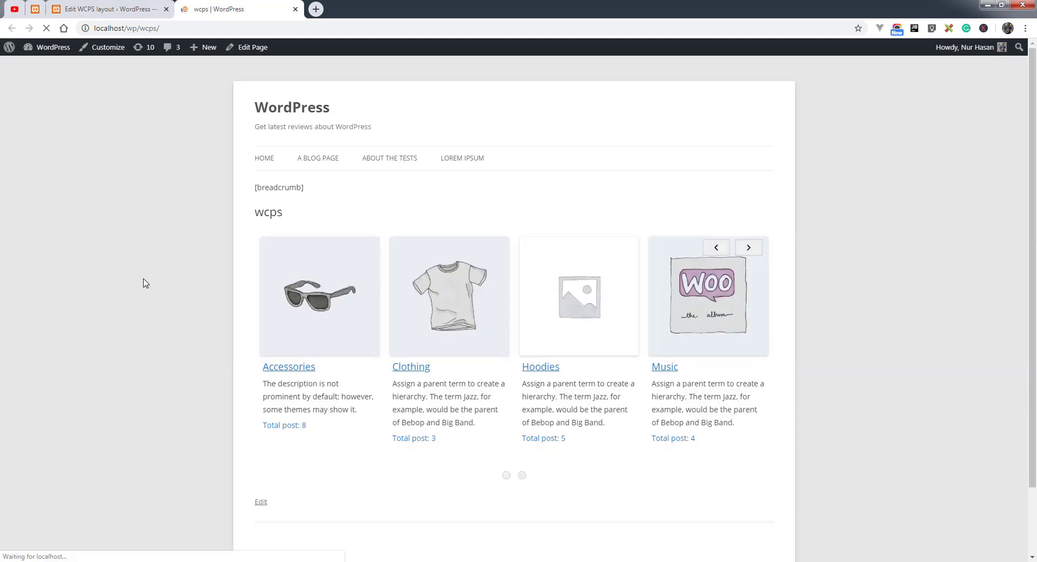
scroll(143, 282, down, 2)
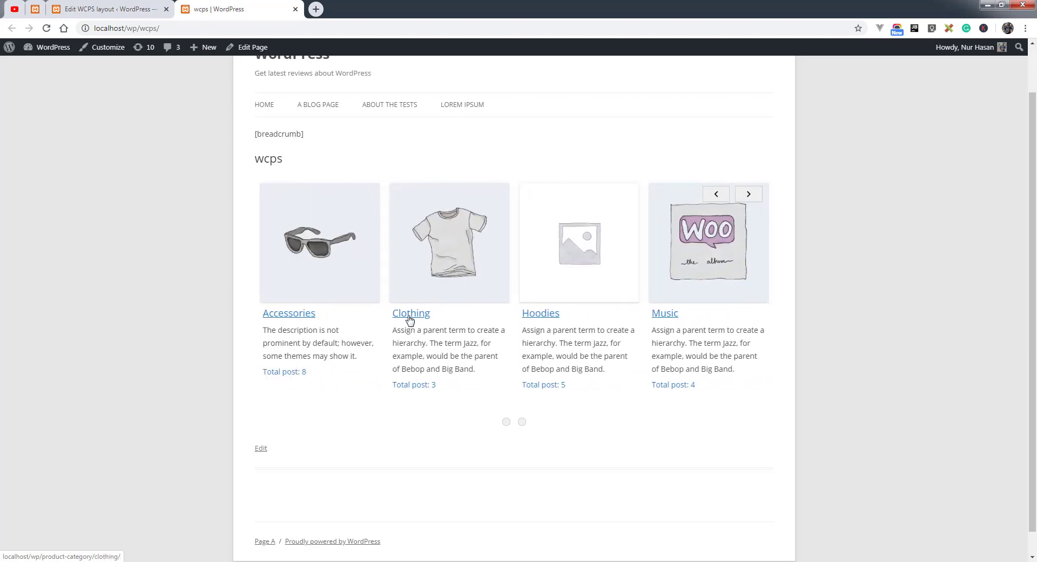
- Open the Products > Categories admin list, then return to the wcps page
click(108, 9)
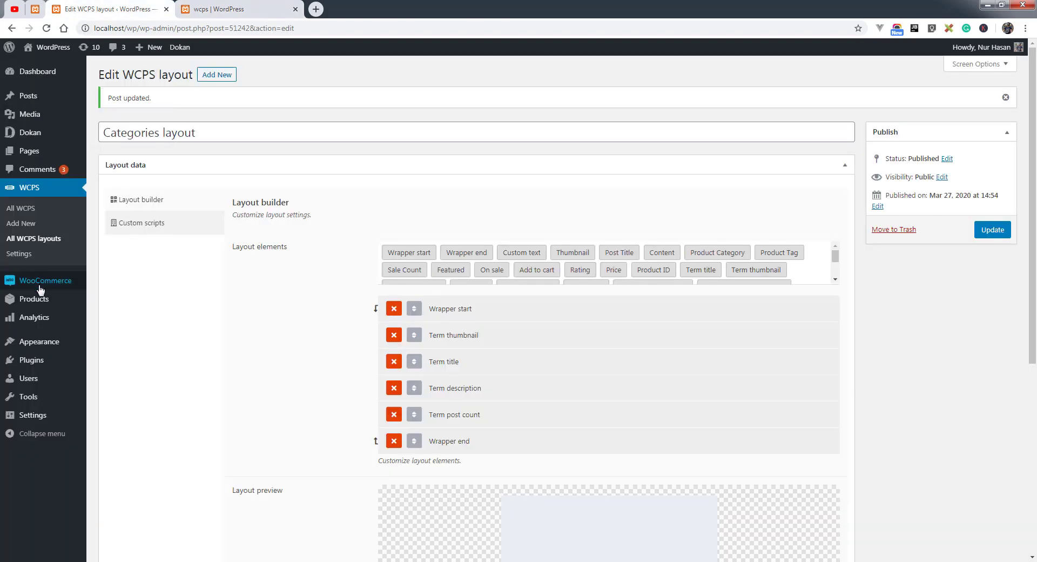
click(110, 330)
click(263, 5)
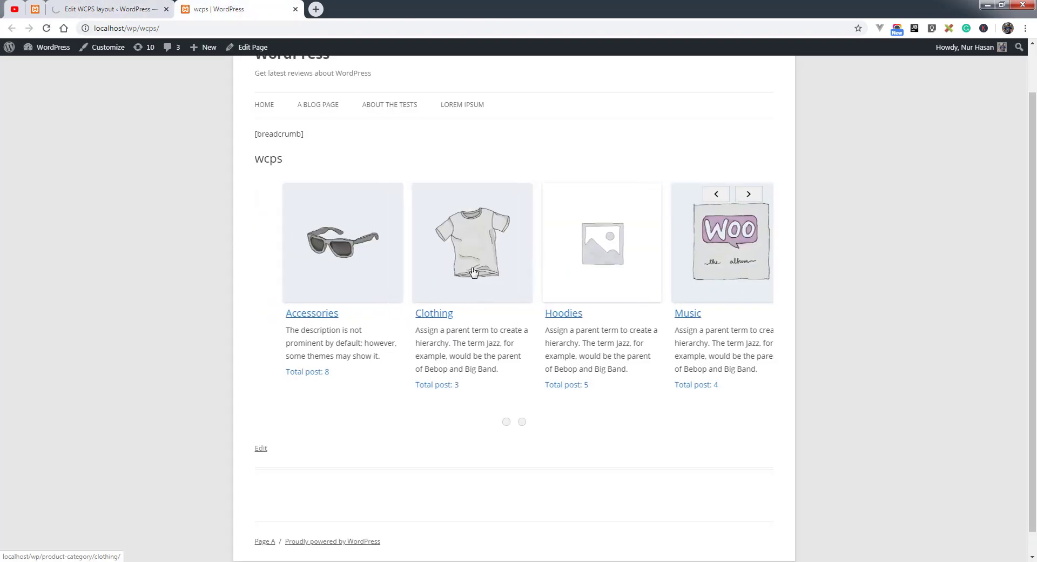
- Compare the Product categories list's post counts with the wcps carousel, ending on the wcps page
key(ctrl+shift+Tab)
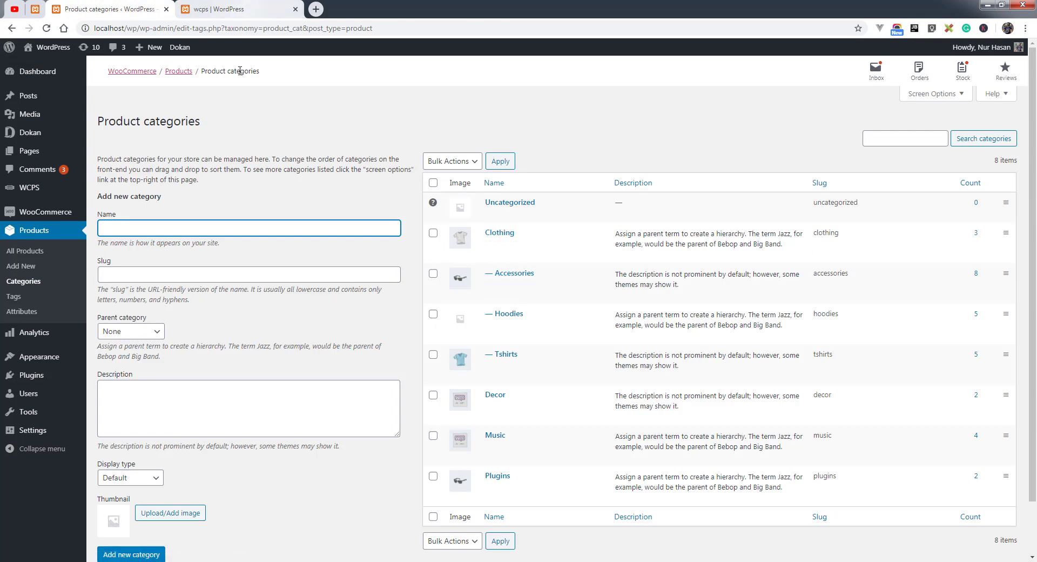
key(ctrl+Tab)
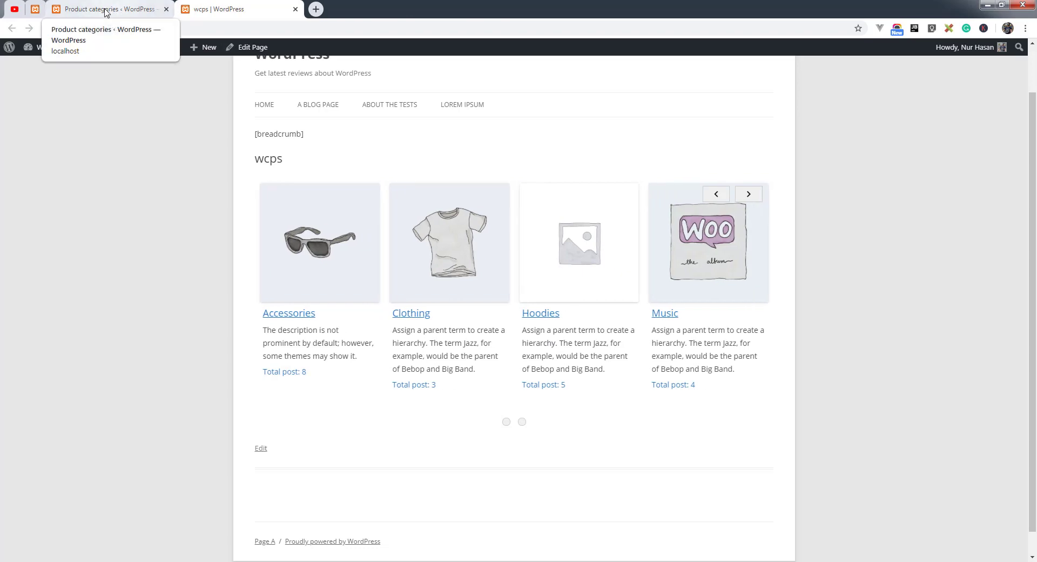
click(105, 13)
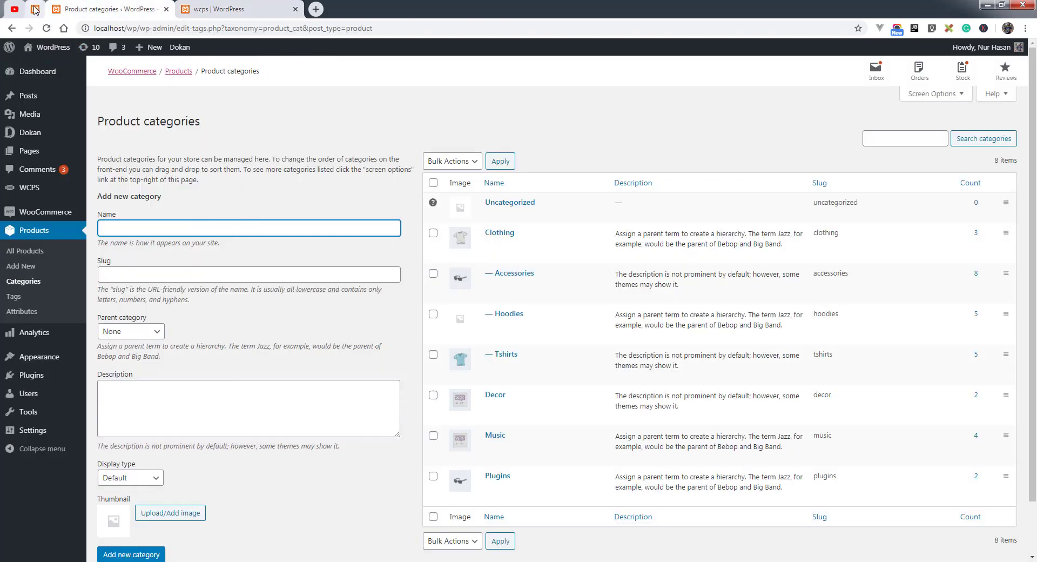
click(241, 12)
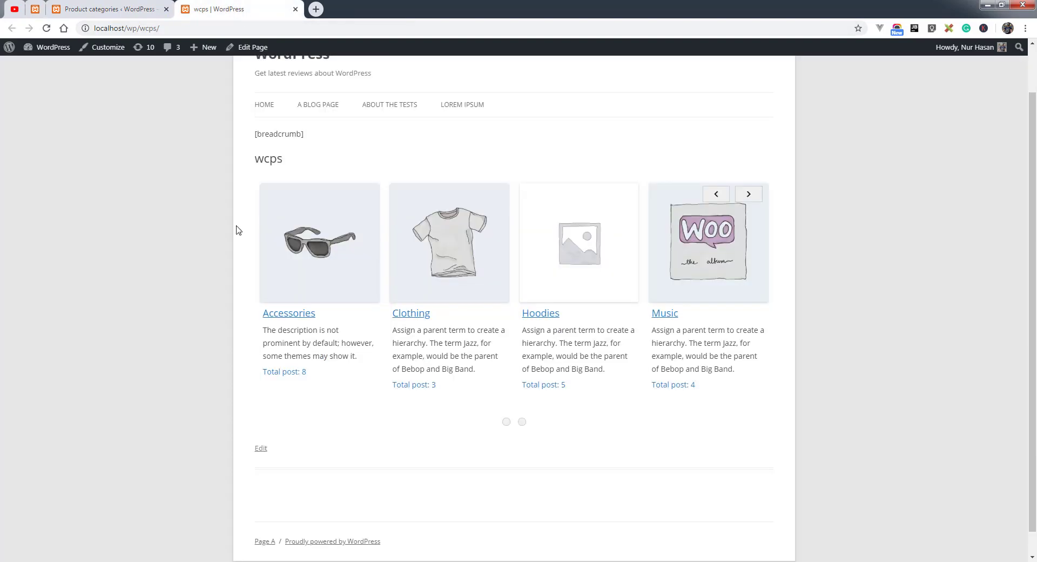